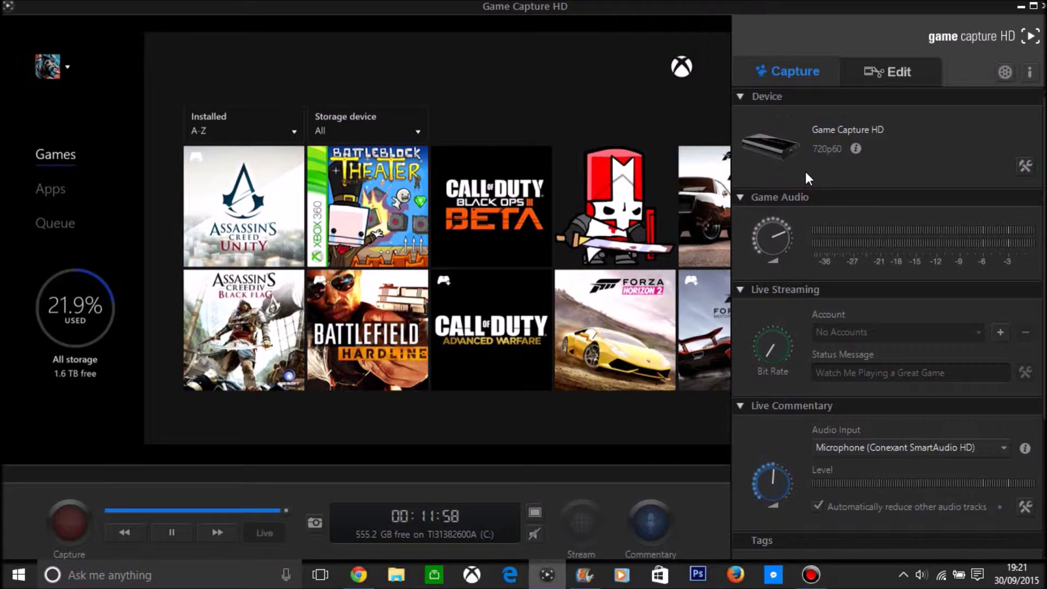
# Step: Review the clip details: title 'My Great Capture', game 'My Great Game' and the placeholder description
pyautogui.moveTo(806, 171)
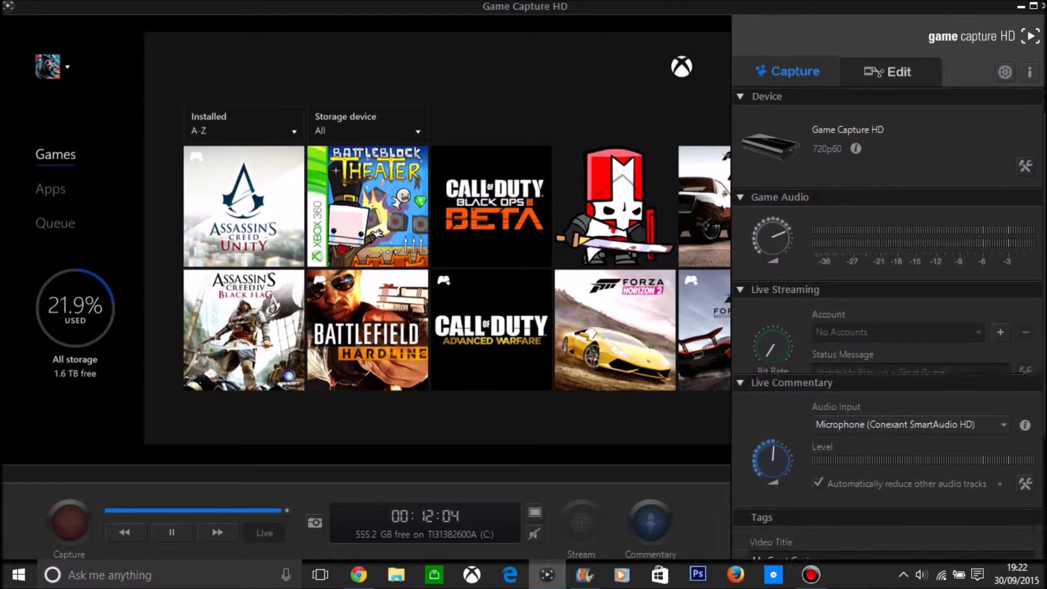
pyautogui.scroll(-3, 960, 273)
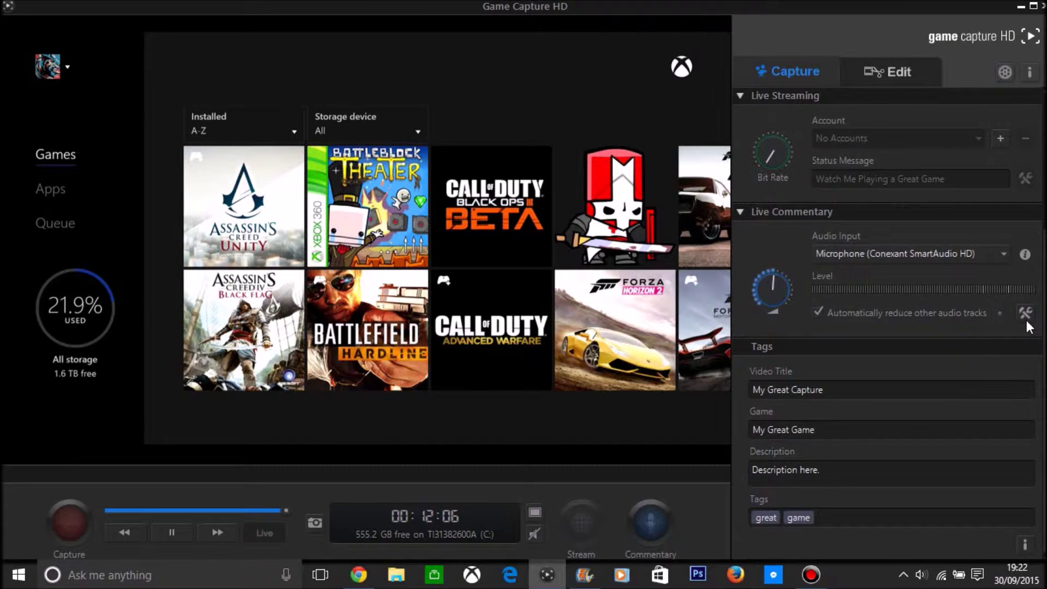
pyautogui.scroll(3, 974, 317)
pyautogui.scroll(-3, 961, 283)
pyautogui.moveTo(871, 390); pyautogui.dragTo(643, 388)
pyautogui.press('End')
pyautogui.moveTo(902, 432); pyautogui.dragTo(692, 415)
pyautogui.moveTo(919, 476); pyautogui.dragTo(759, 411)
pyautogui.click(827, 454)
pyautogui.scroll(5, 864, 438)
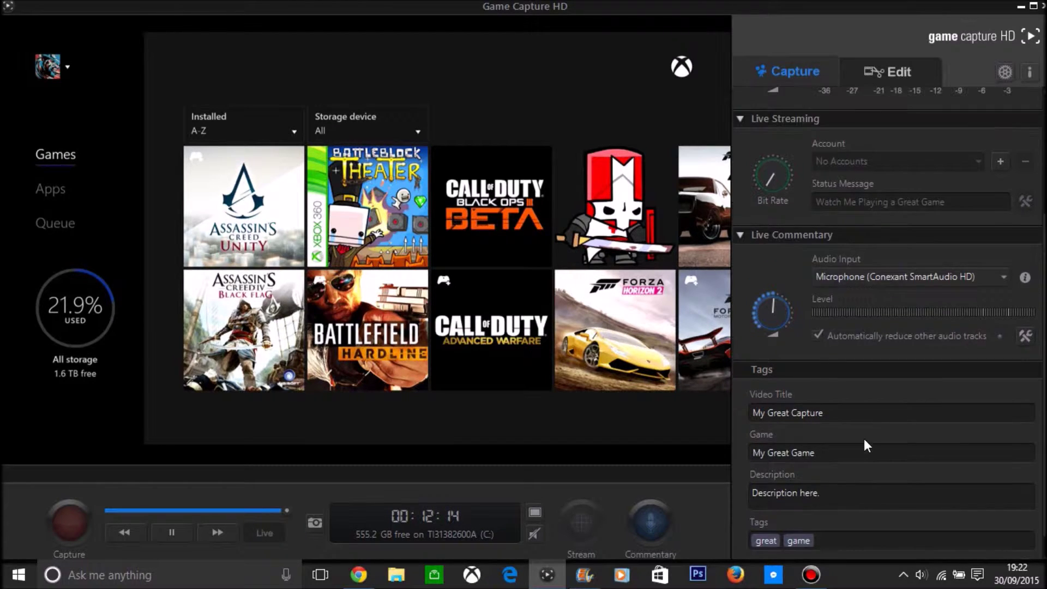
pyautogui.scroll(1, 794, 528)
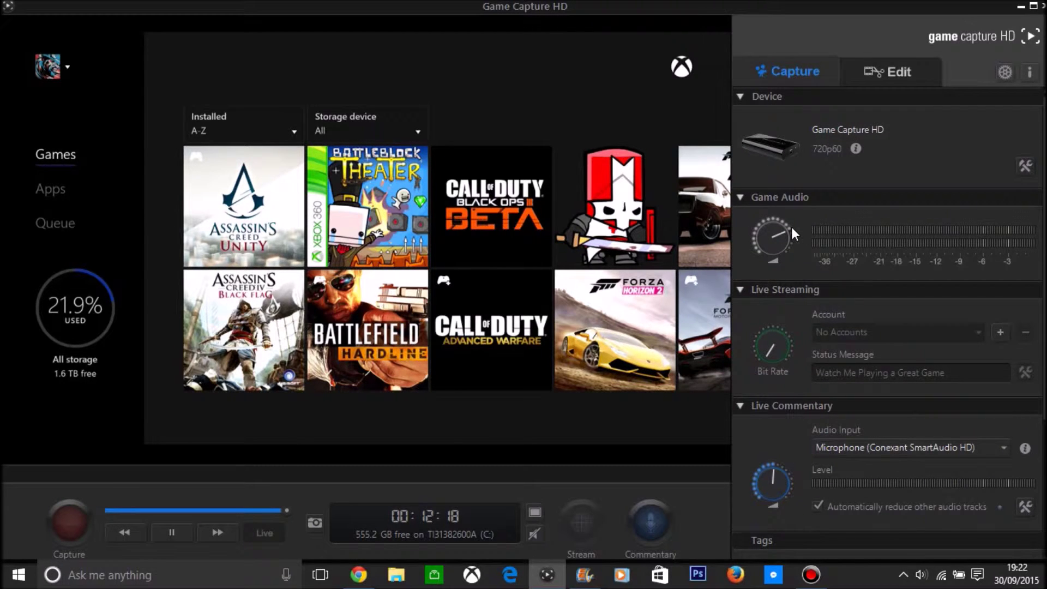
# Step: Turn live microphone commentary on, then back off
pyautogui.moveTo(791, 229)
pyautogui.click(667, 518)
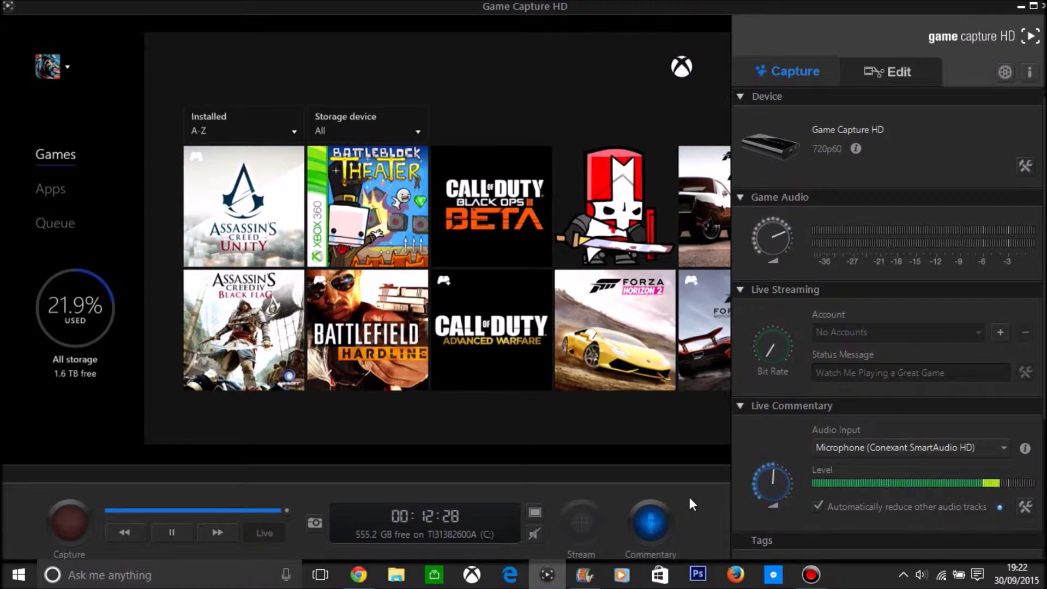
pyautogui.click(654, 520)
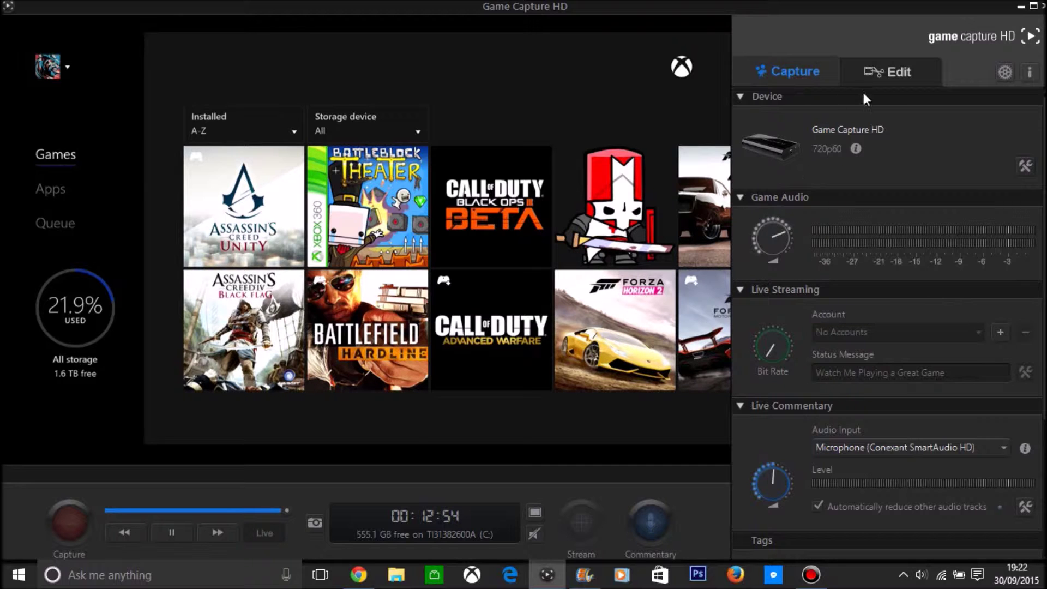
# Step: In preferences, check the capture storage location and decline enabling Stream Command
pyautogui.click(1009, 70)
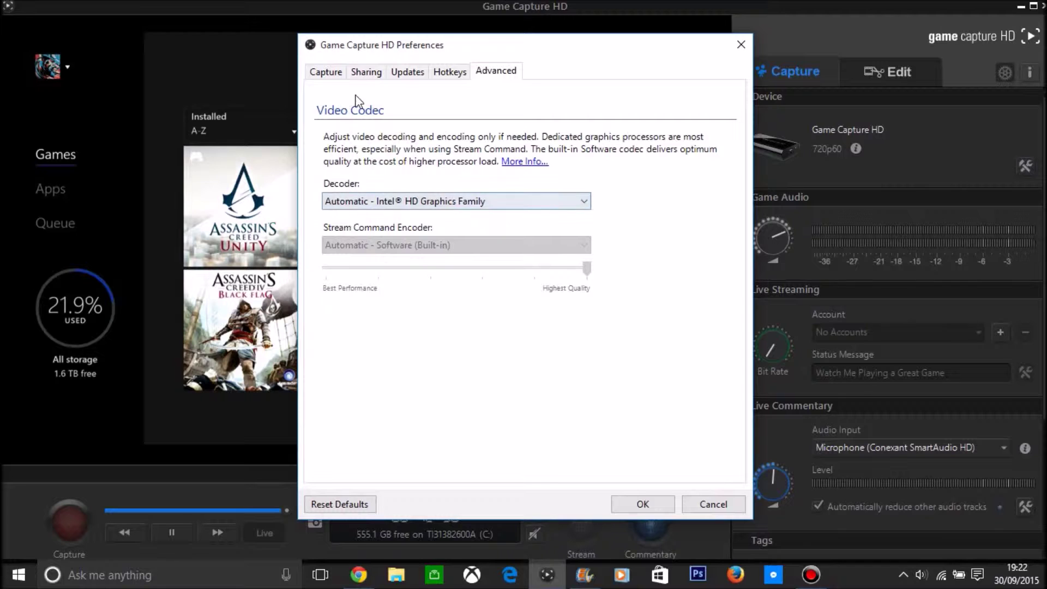
pyautogui.click(326, 73)
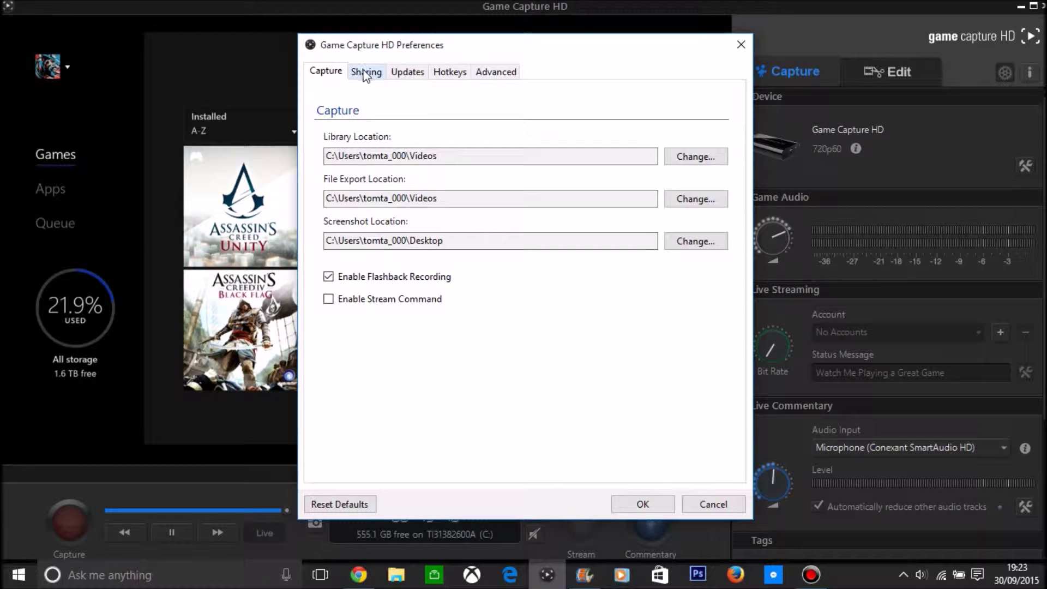
pyautogui.click(396, 300)
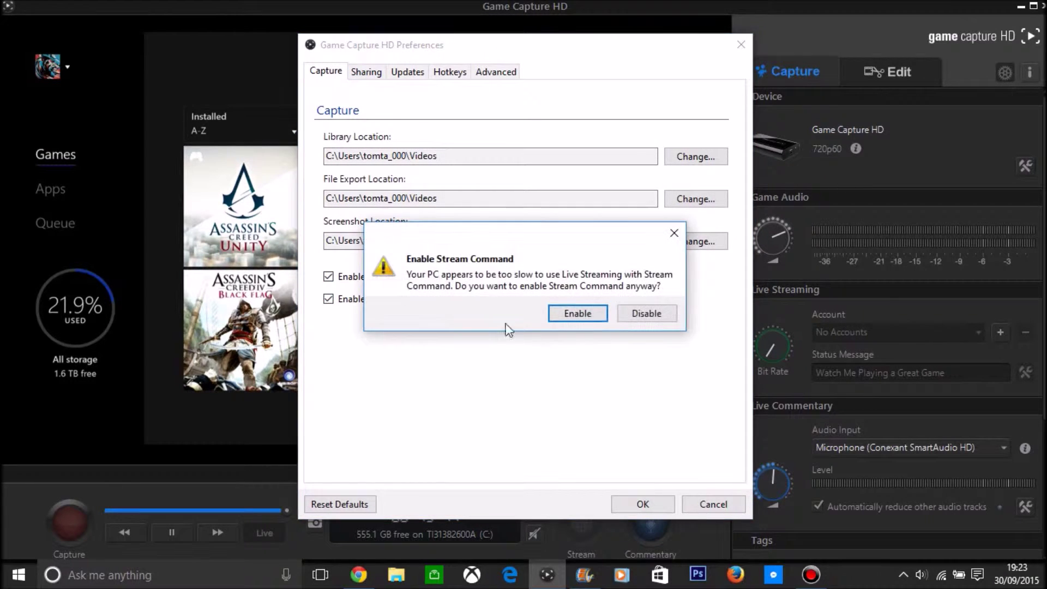
pyautogui.click(627, 316)
# Step: Enable exporting webcam footage to a separate file, review update, hotkey and codec preferences, then close
pyautogui.click(377, 76)
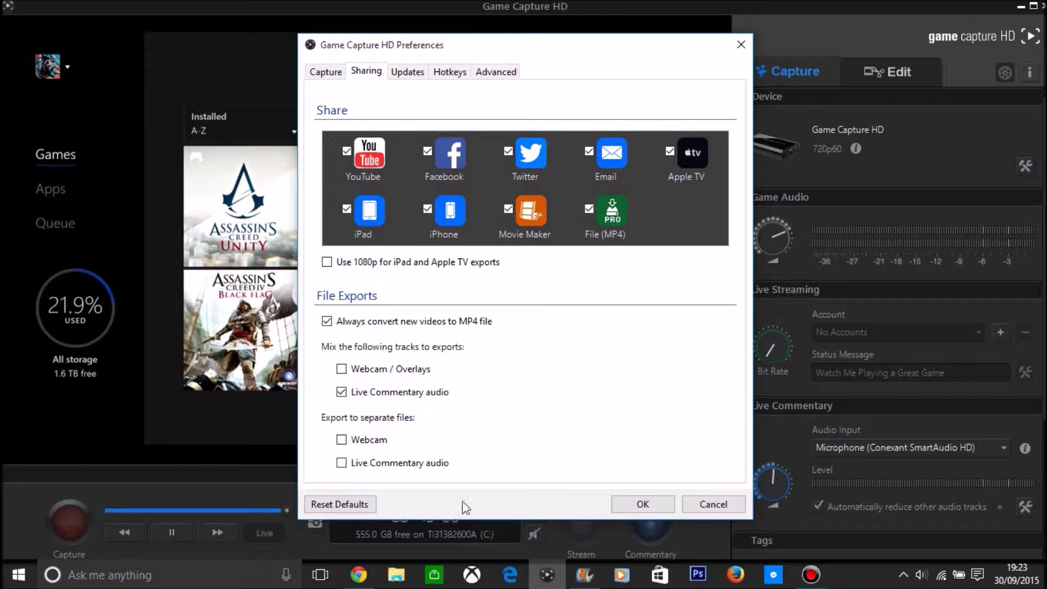
pyautogui.click(371, 439)
pyautogui.click(415, 77)
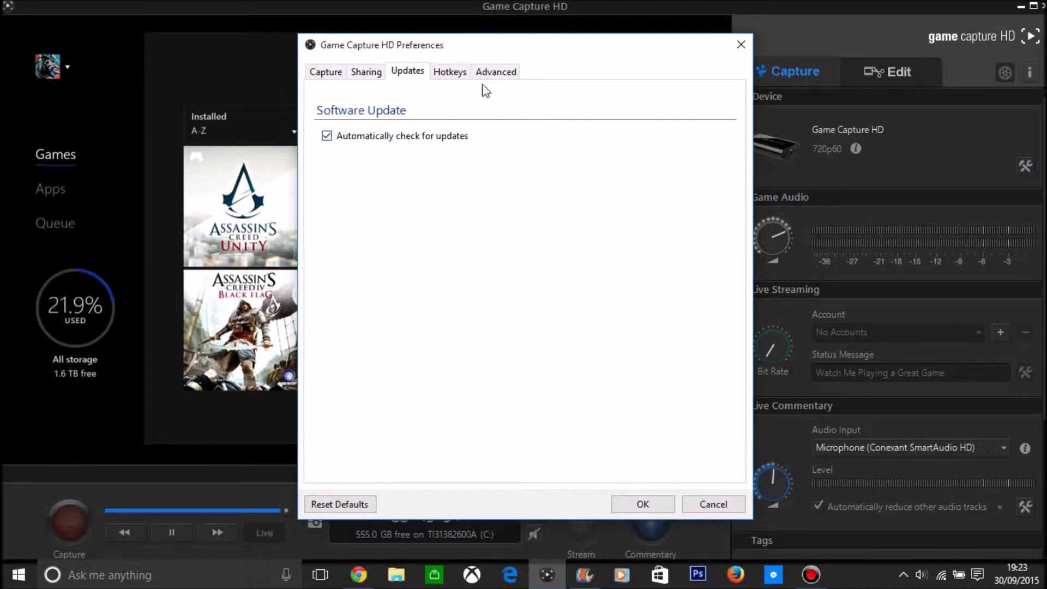
pyautogui.click(462, 77)
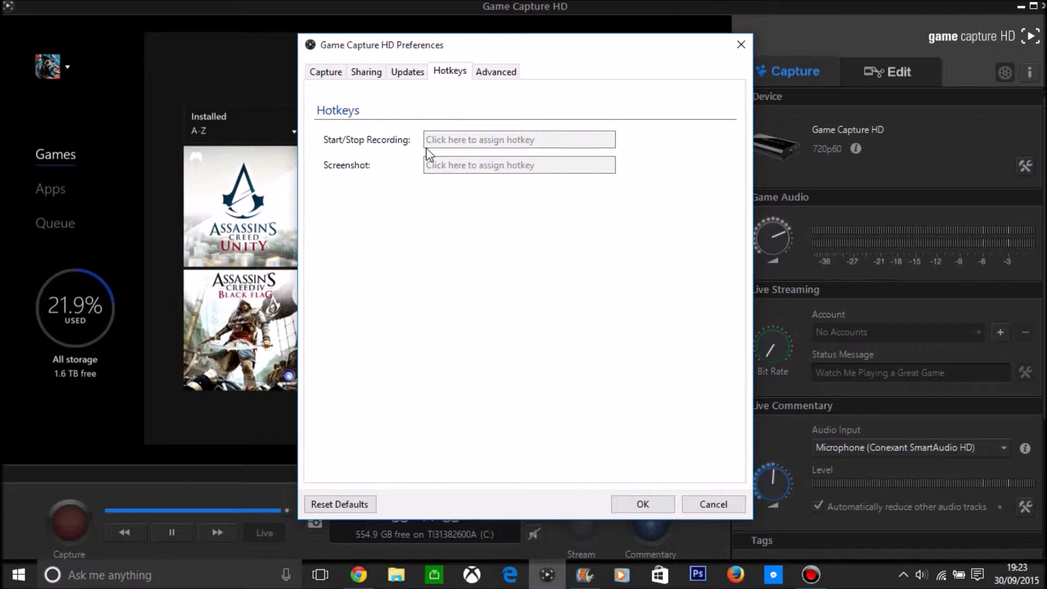
pyautogui.click(493, 74)
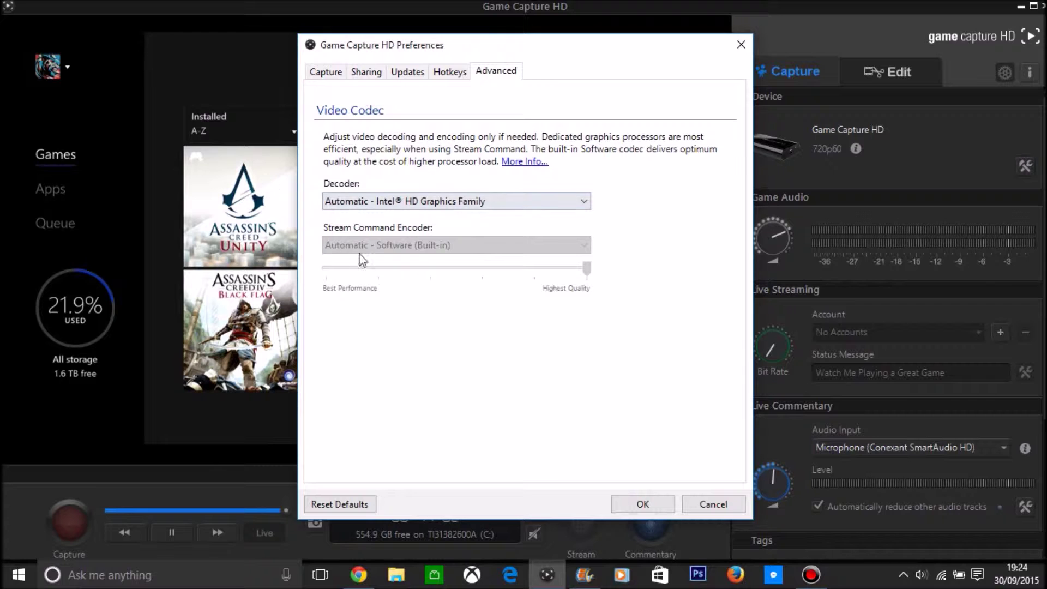
pyautogui.click(325, 76)
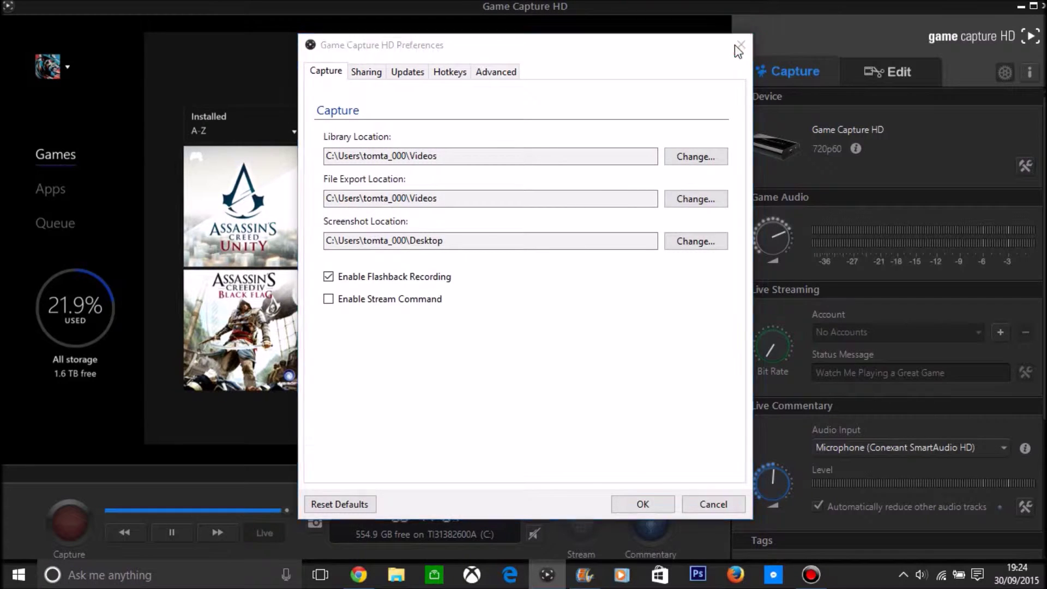
pyautogui.click(740, 45)
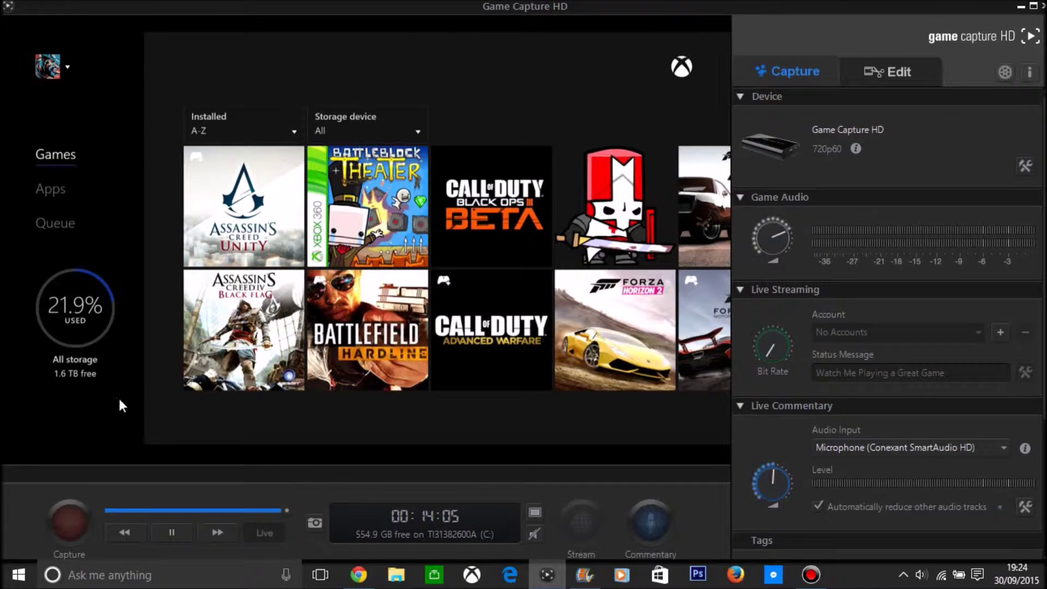
# Step: Record a seven-second test clip with commentary off and load it in the Edit library
pyautogui.click(89, 516)
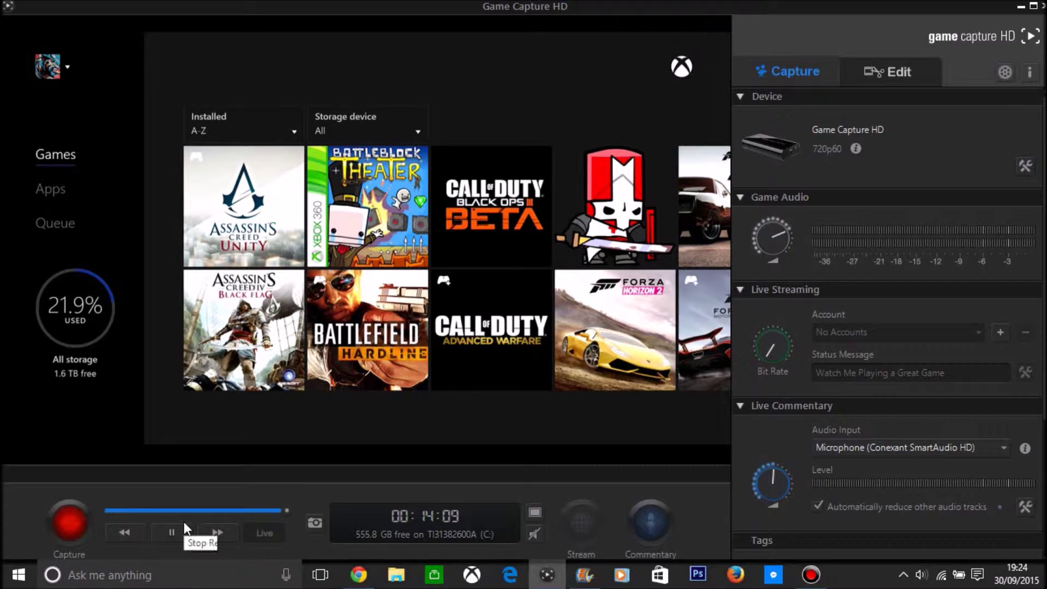
pyautogui.click(649, 519)
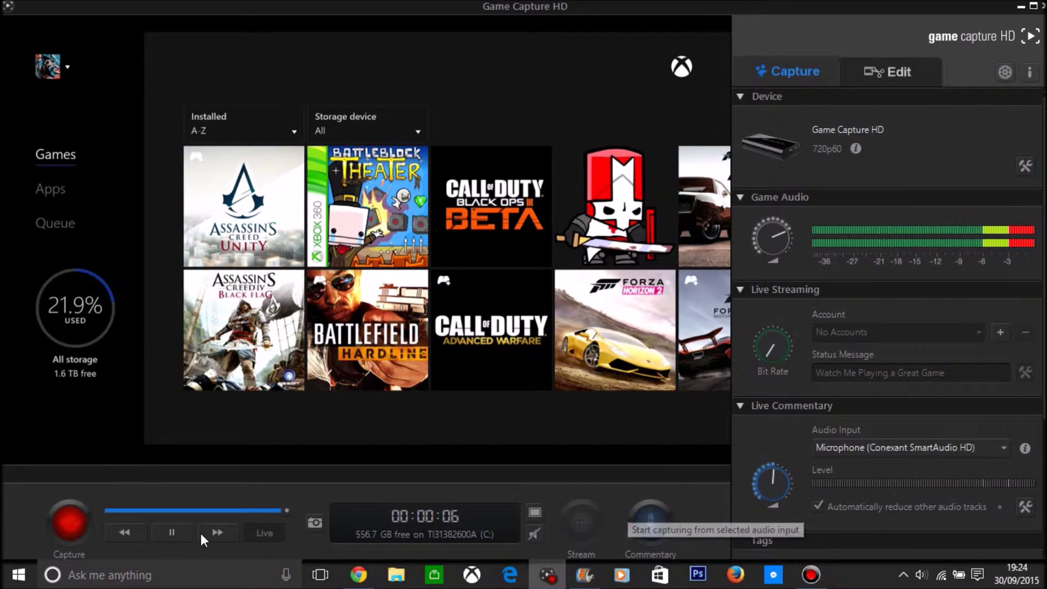
pyautogui.click(66, 513)
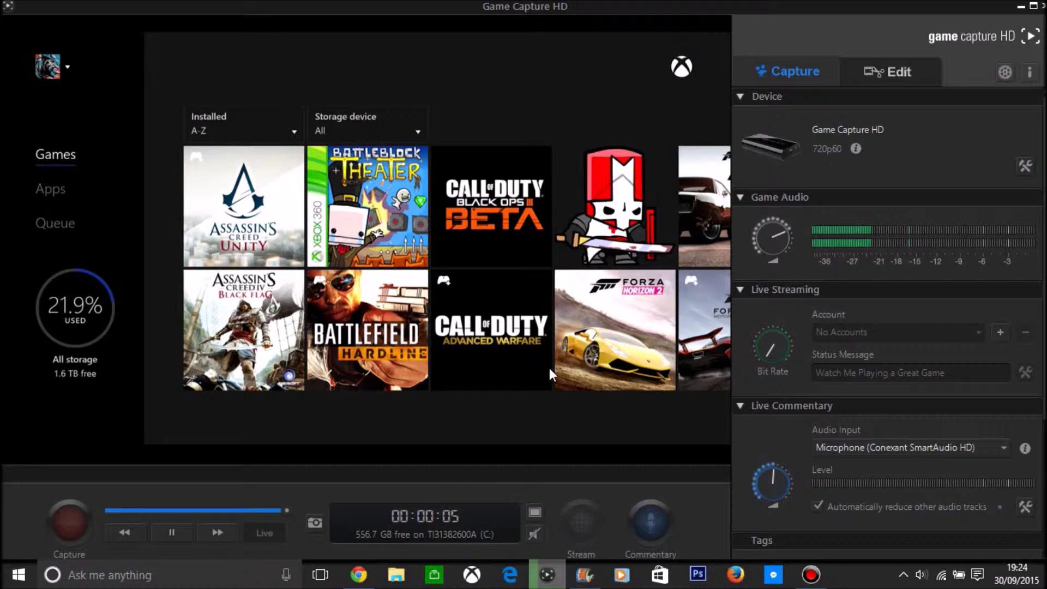
pyautogui.click(908, 70)
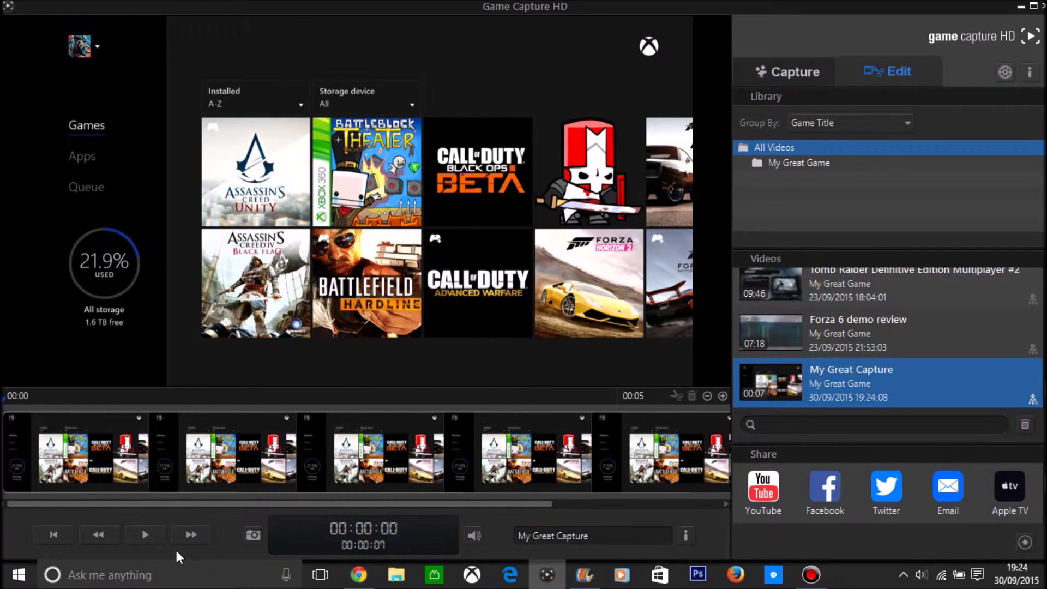
# Step: Play and pause the My Great Capture clip, scrub forward, then return to its start
pyautogui.click(154, 538)
pyautogui.click(160, 538)
pyautogui.moveTo(300, 401); pyautogui.dragTo(649, 404)
pyautogui.click(47, 481)
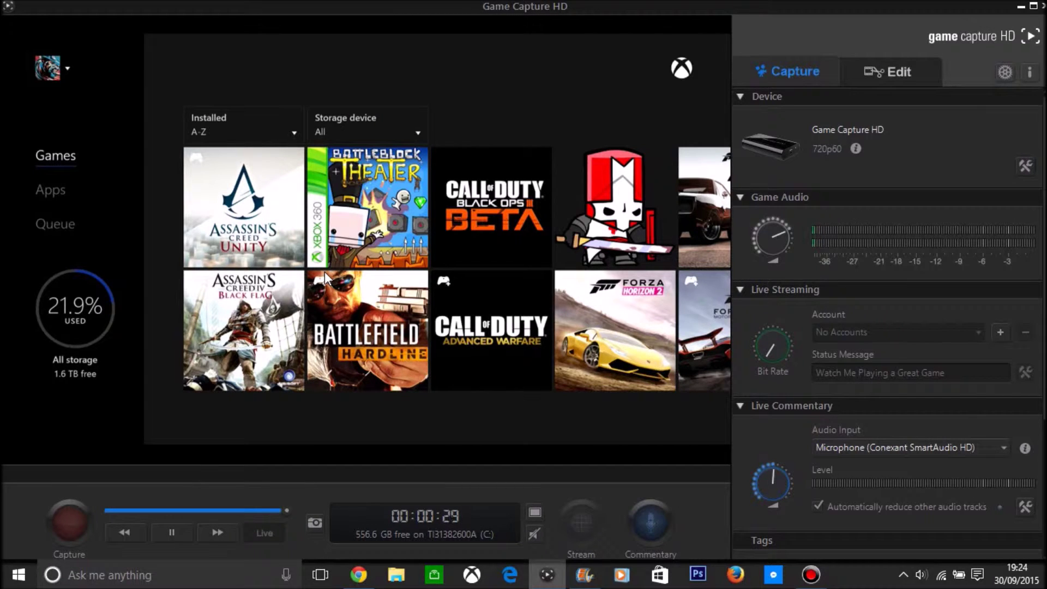
# Step: Scroll the capture view down and back up
pyautogui.scroll(-2, 971, 378)
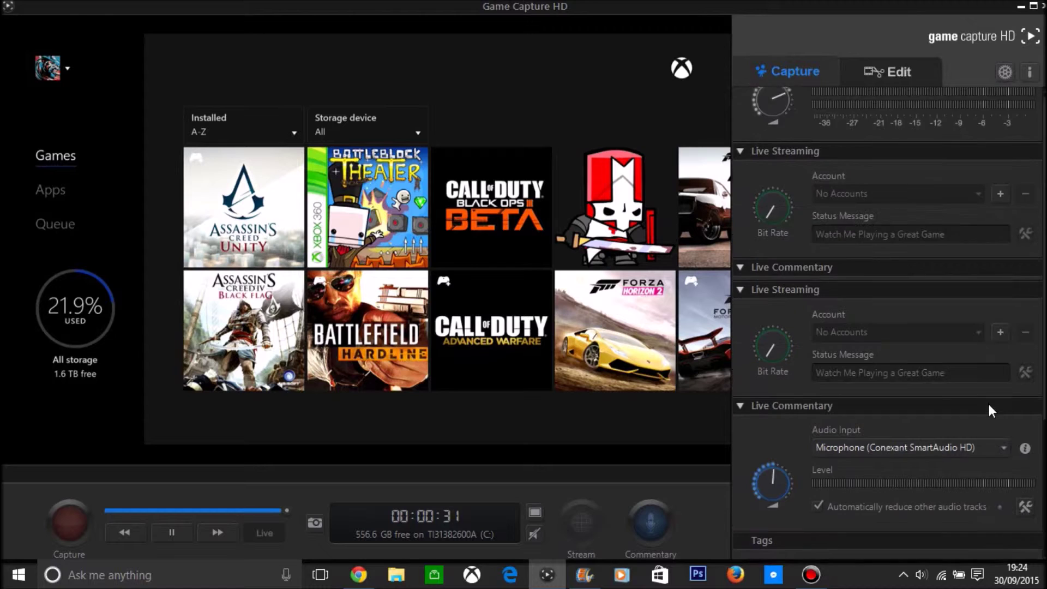
pyautogui.scroll(2, 971, 420)
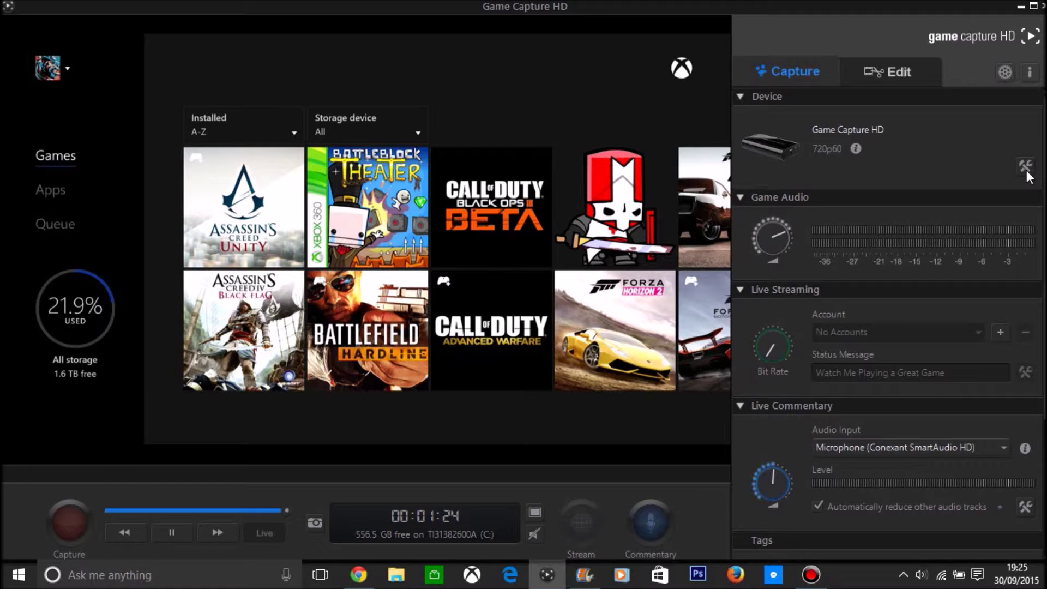
# Step: Dismiss the help menu, keep Xbox One as the device's input, and show Picture adjustments
pyautogui.click(1031, 74)
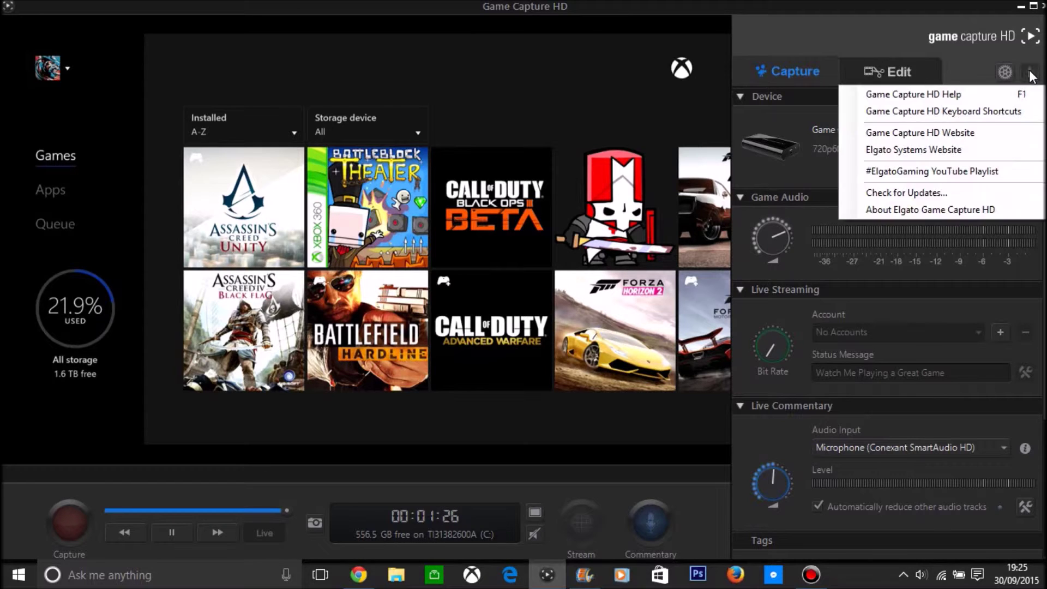
pyautogui.click(949, 298)
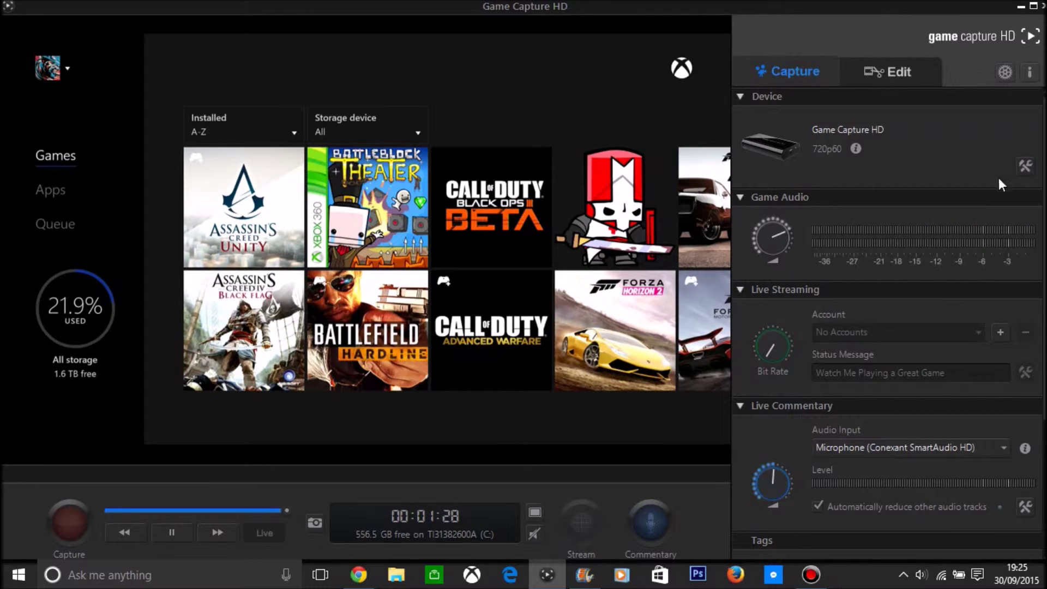
pyautogui.click(1026, 166)
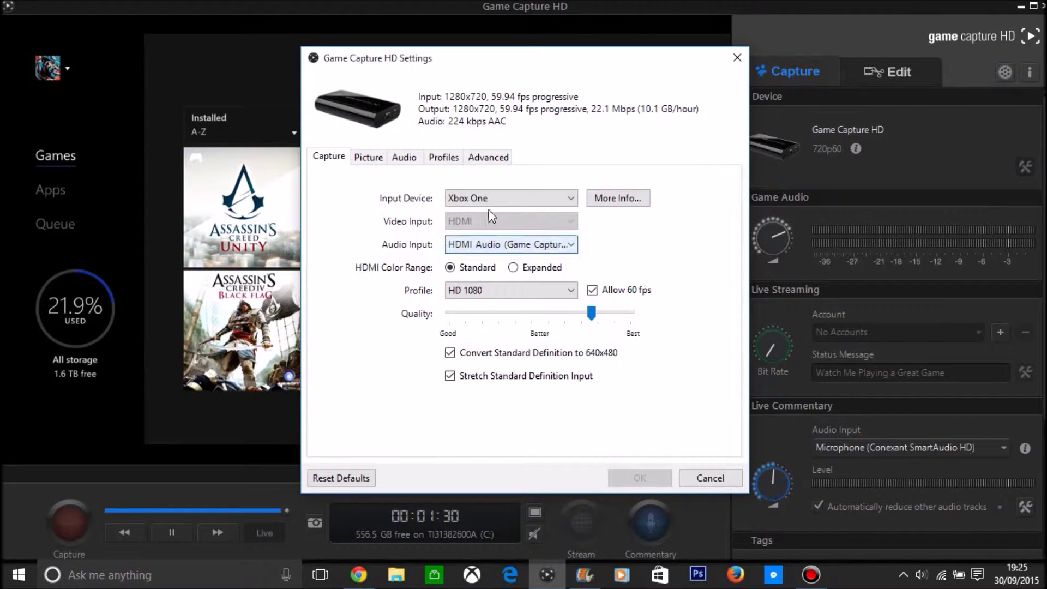
pyautogui.click(563, 198)
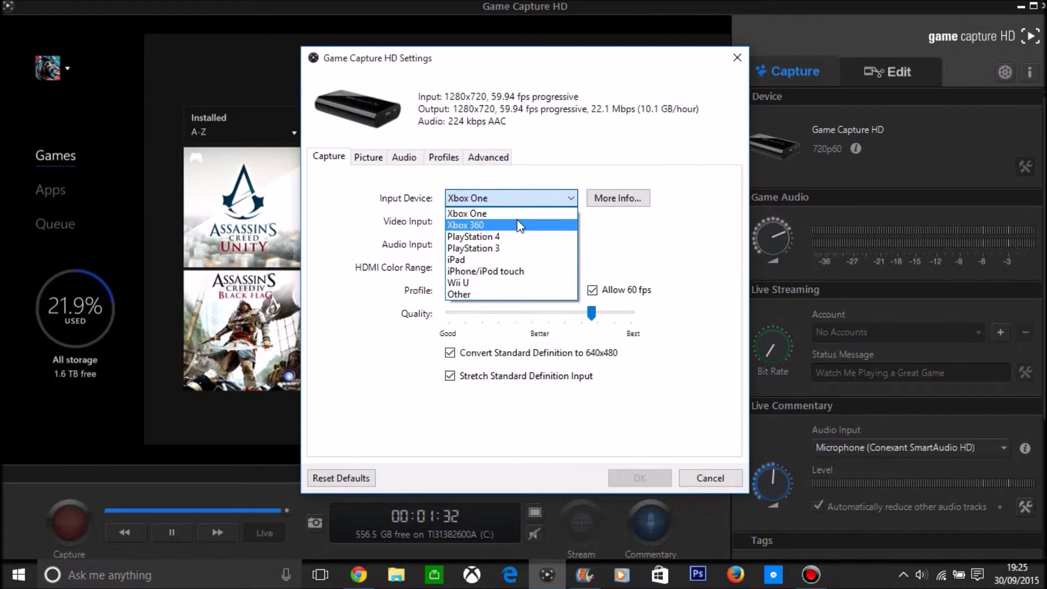
pyautogui.click(513, 212)
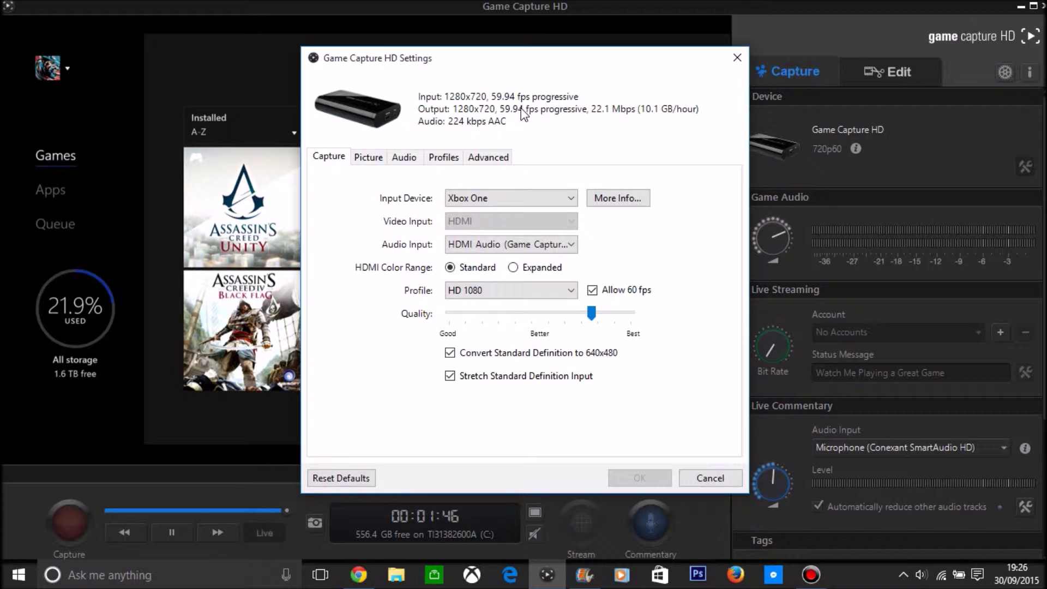
pyautogui.click(491, 199)
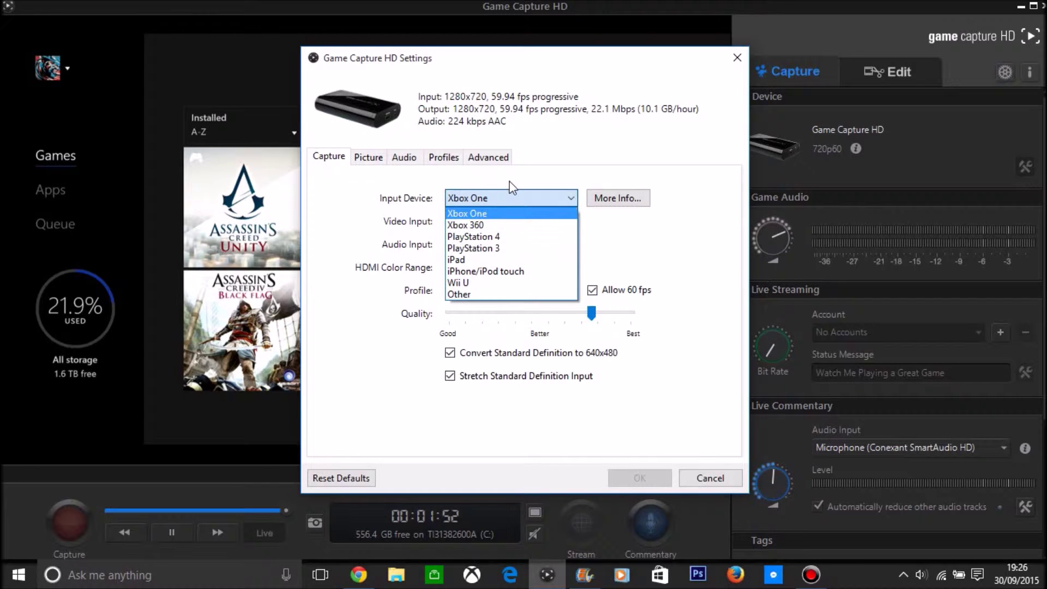
pyautogui.click(512, 202)
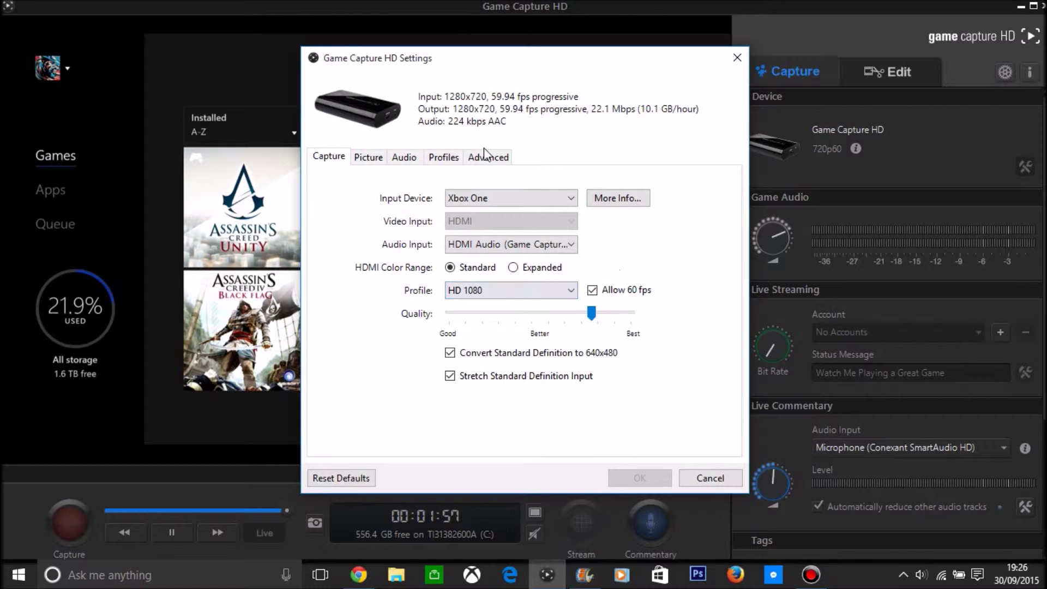
pyautogui.click(360, 158)
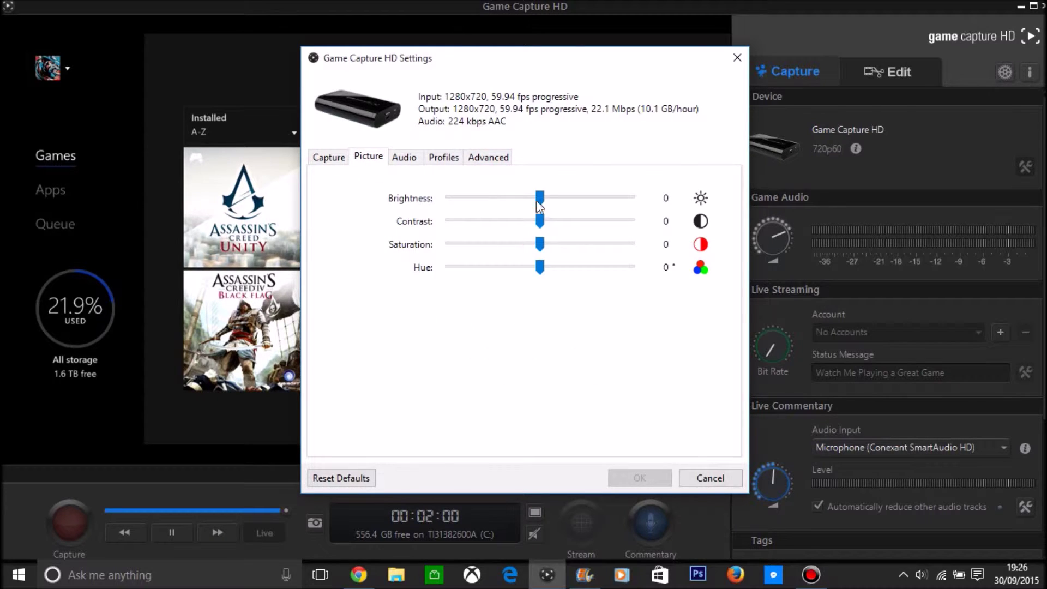
# Step: Try brightness around -40 and a new hue, then reset picture settings to defaults of 0
pyautogui.moveTo(539, 207); pyautogui.dragTo(419, 199)
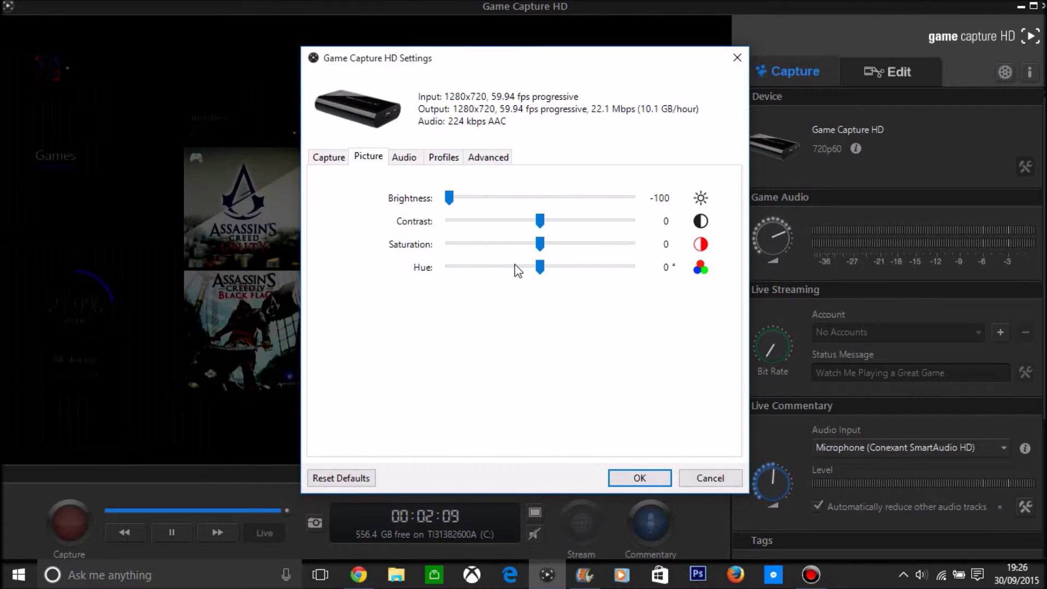
pyautogui.moveTo(451, 198); pyautogui.dragTo(598, 247)
pyautogui.moveTo(546, 271); pyautogui.dragTo(602, 267)
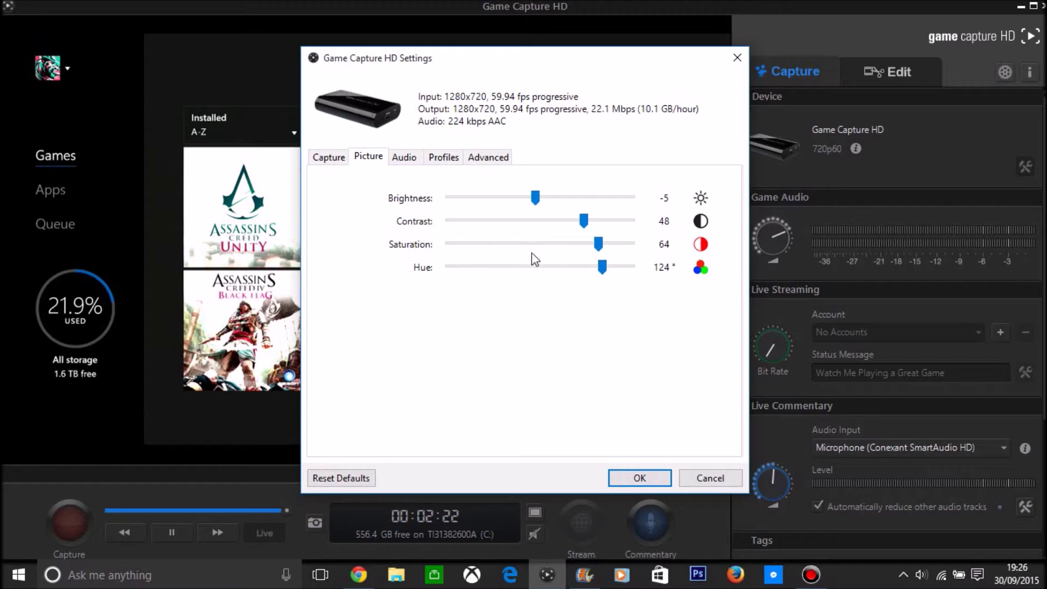
pyautogui.click(352, 478)
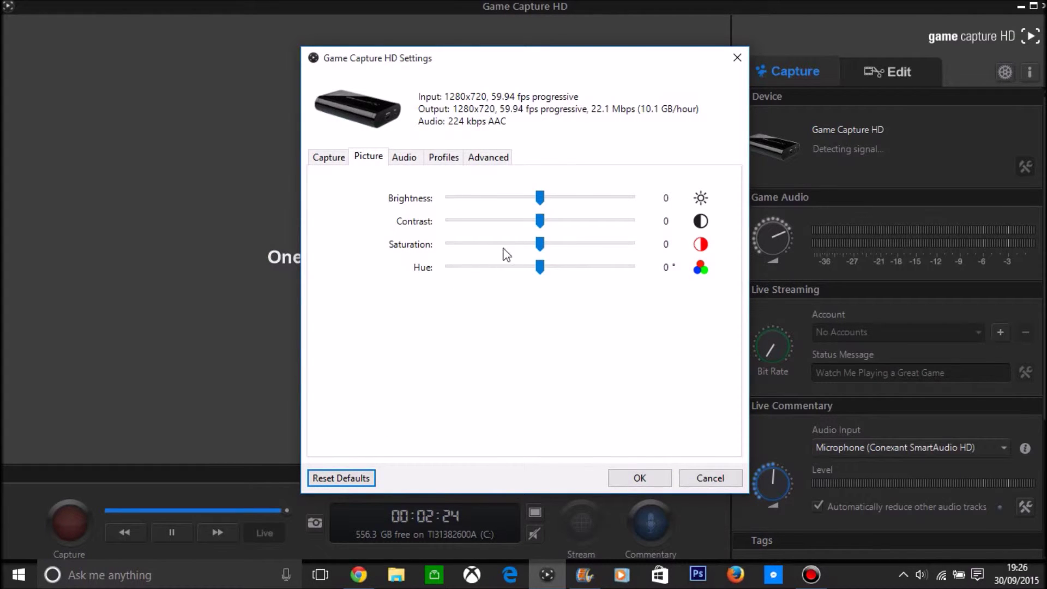
pyautogui.click(329, 158)
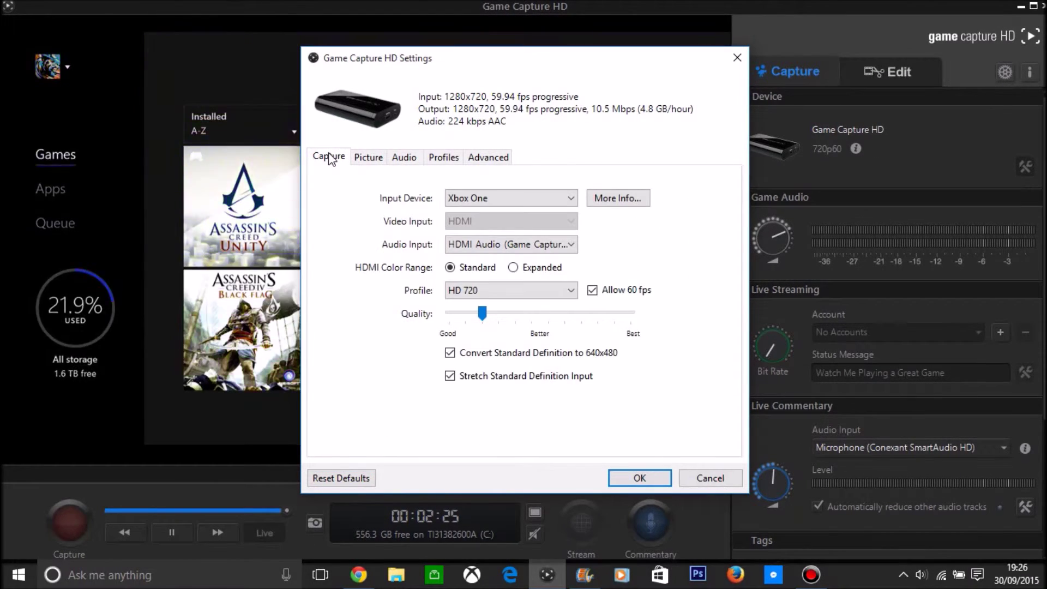
# Step: Set the recording profile to HD 1080 with quality raised to near Best
pyautogui.click(510, 291)
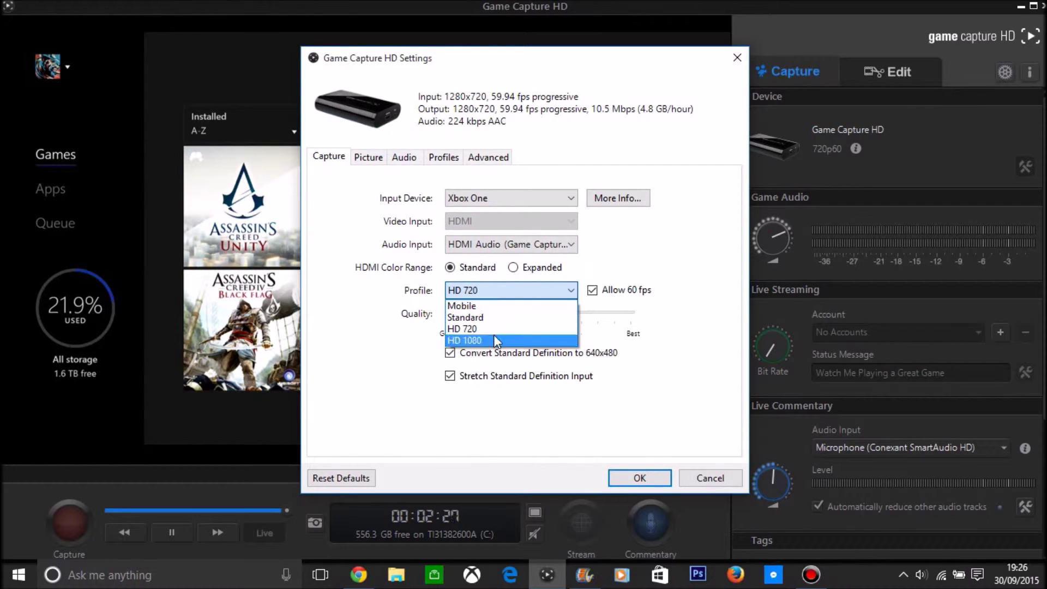
pyautogui.click(492, 337)
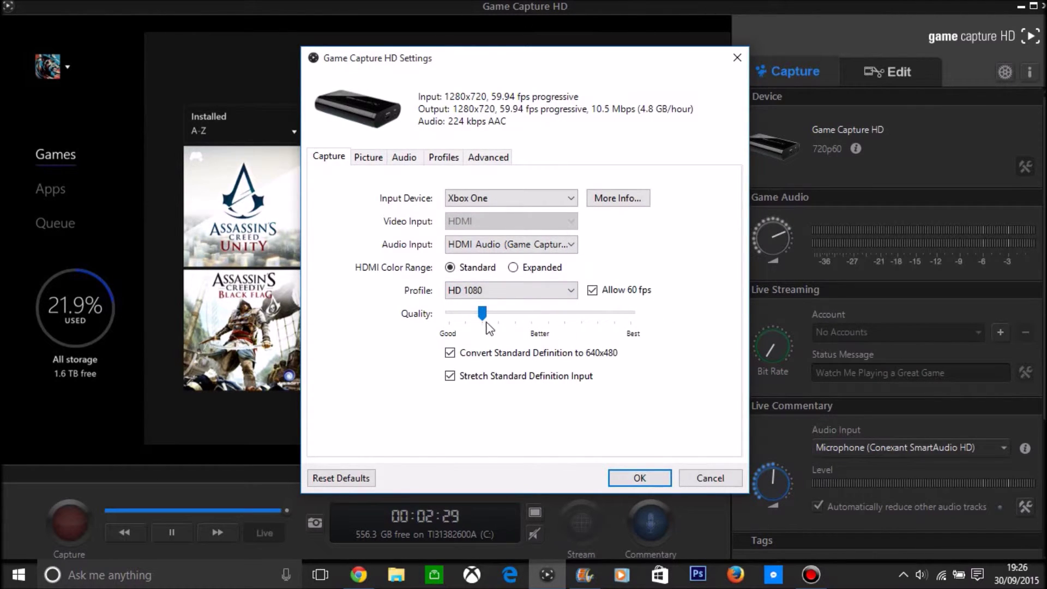
pyautogui.moveTo(482, 317); pyautogui.dragTo(602, 324)
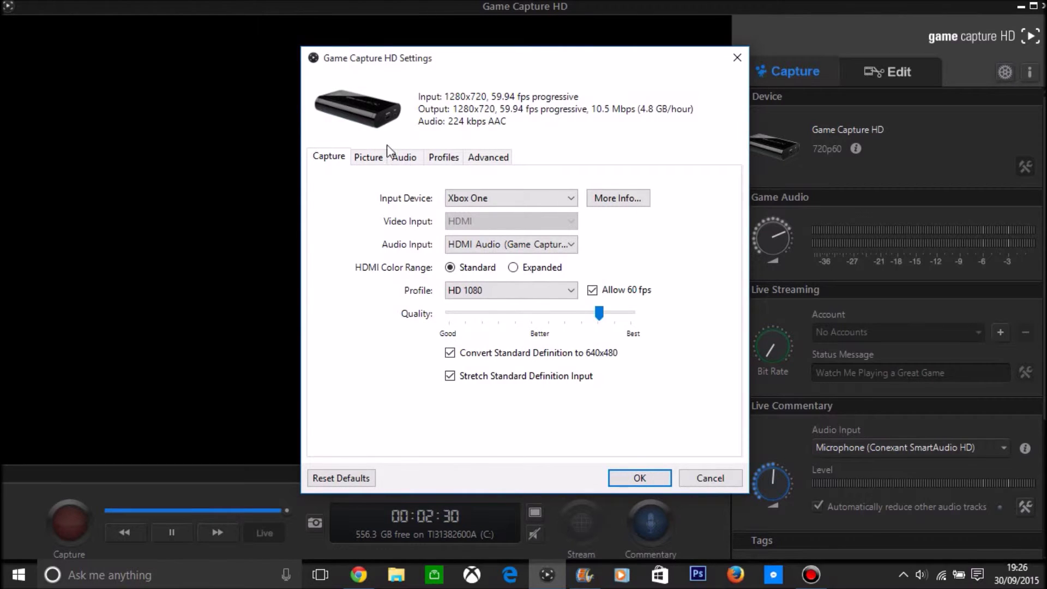
# Step: Review the Picture, Audio, Profiles and Advanced settings, then apply them with OK
pyautogui.click(383, 157)
pyautogui.click(428, 157)
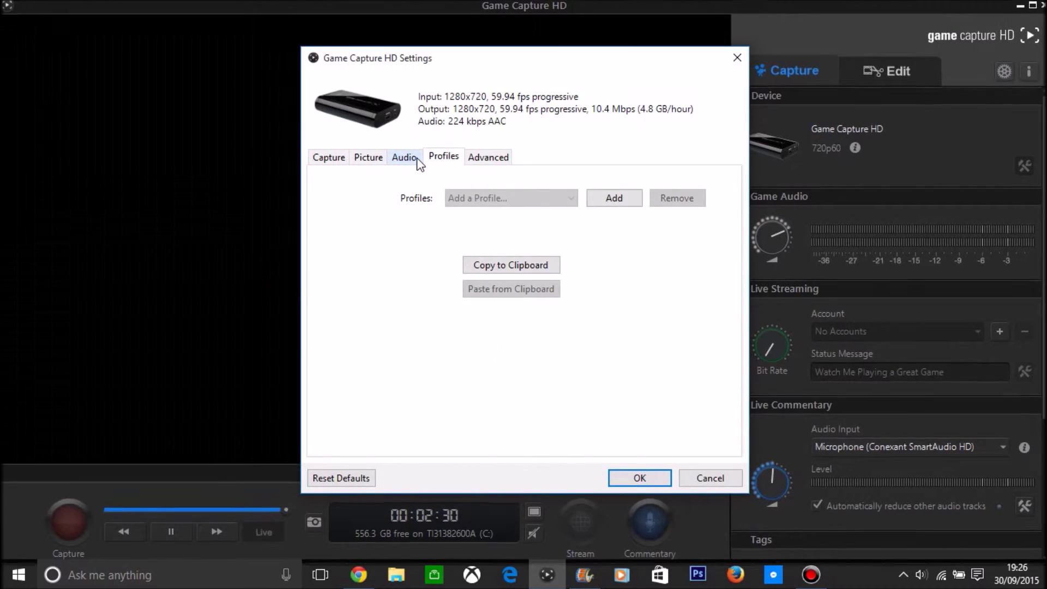
pyautogui.click(417, 158)
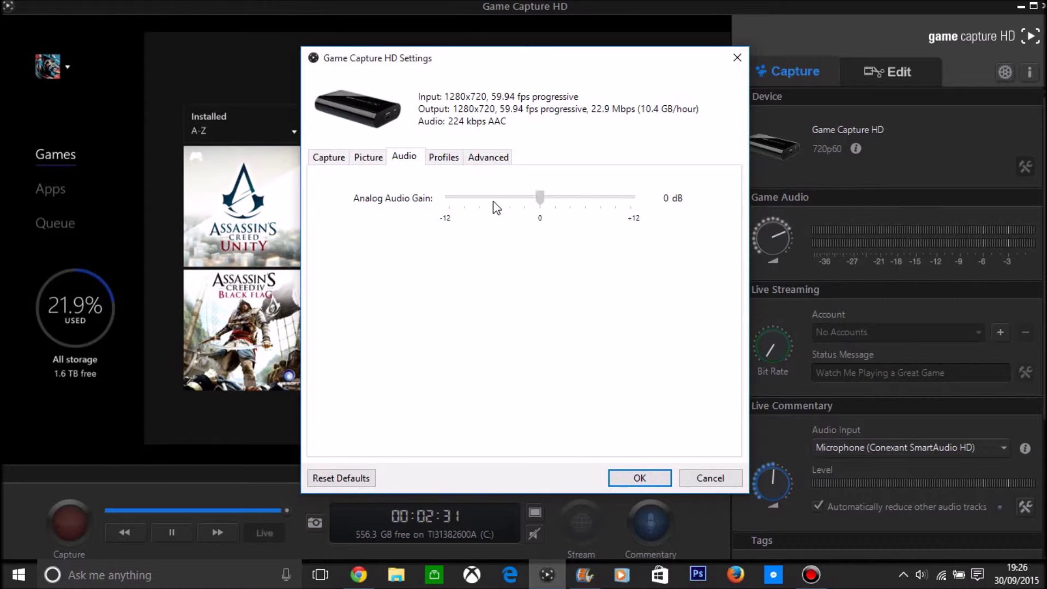
pyautogui.click(457, 156)
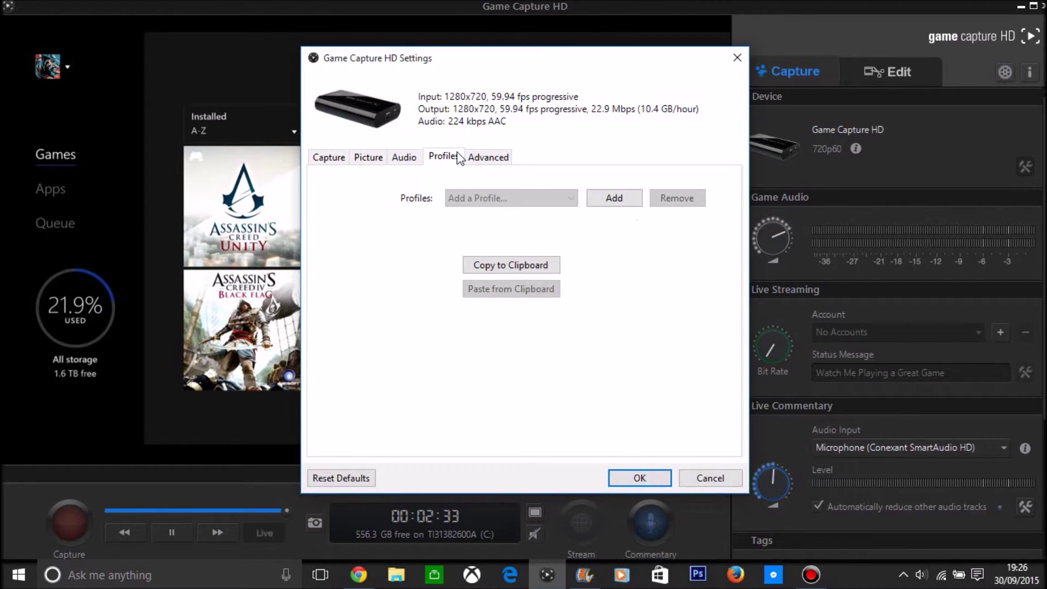
pyautogui.click(493, 160)
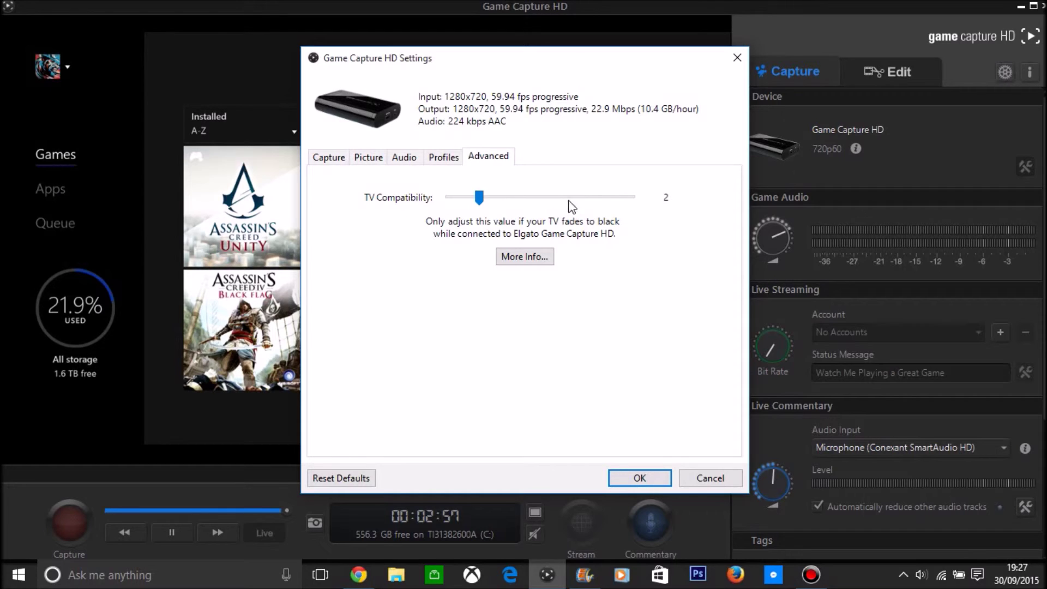
pyautogui.click(637, 480)
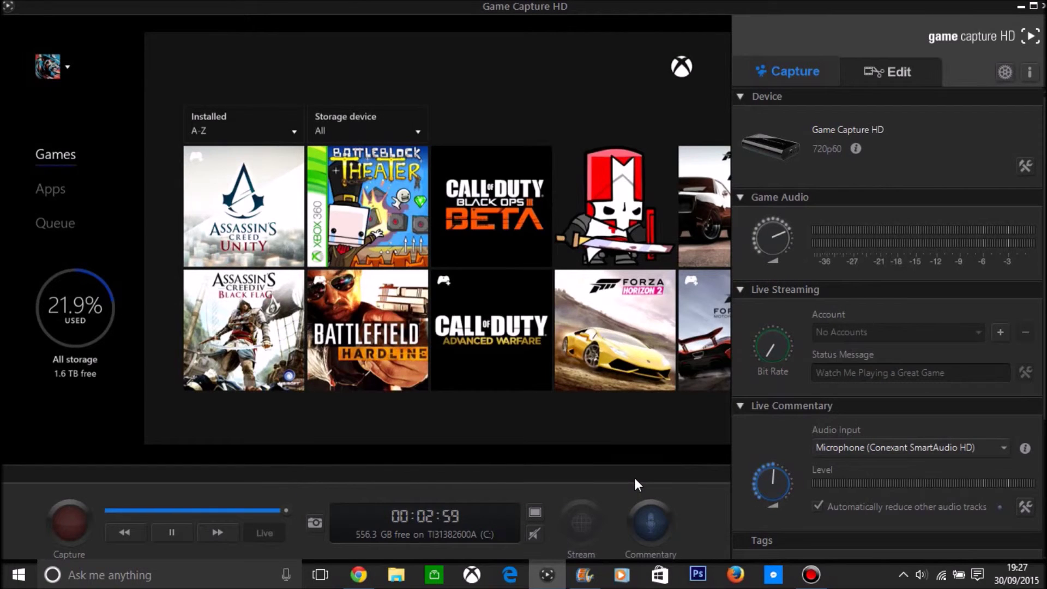